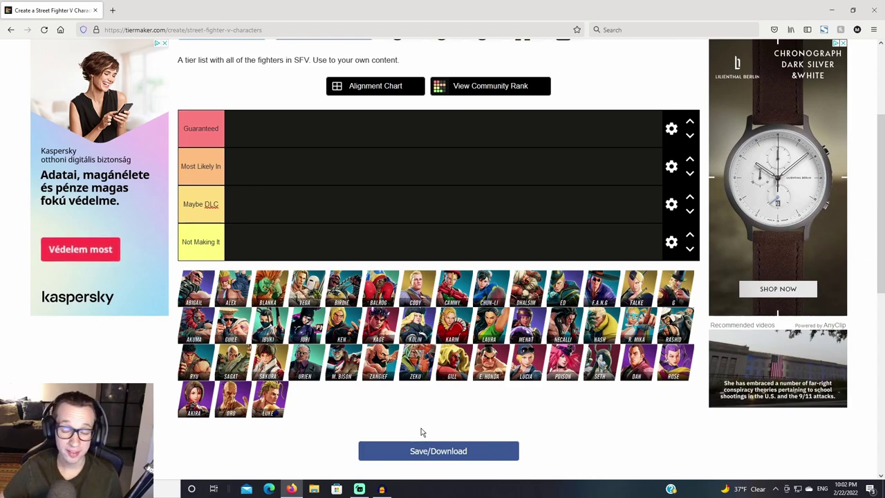
Place Ryu, Ken, Chun-Li, Cammy, Dhalsim, Zangief and Luke in the Guaranteed tier, in that order.
scroll(491, 411, "up", 1)
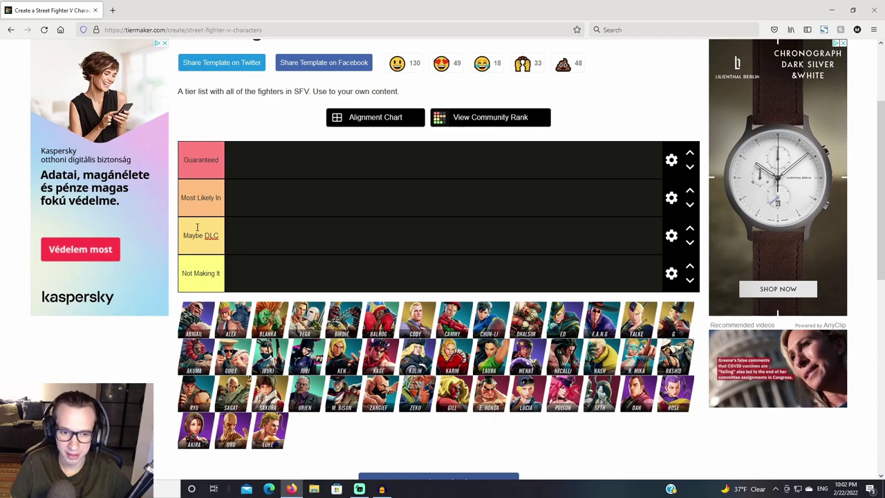
scroll(187, 218, "down", 1)
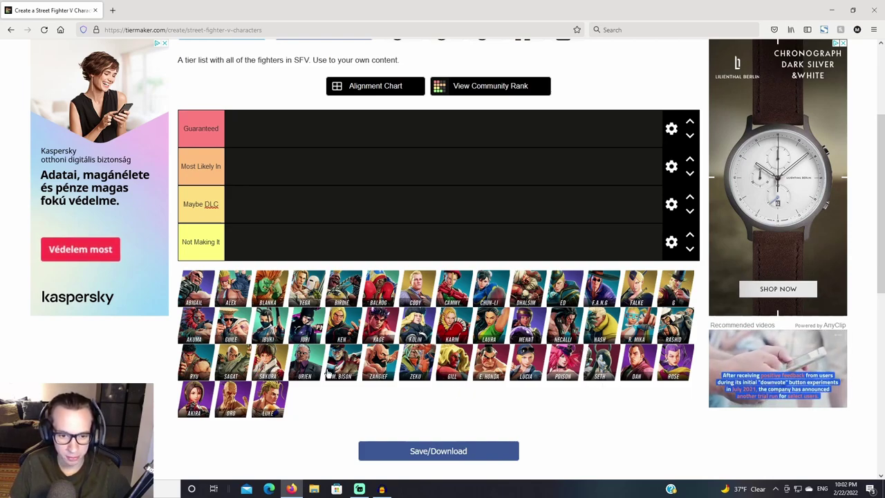
left_click_drag(196, 361, 240, 131)
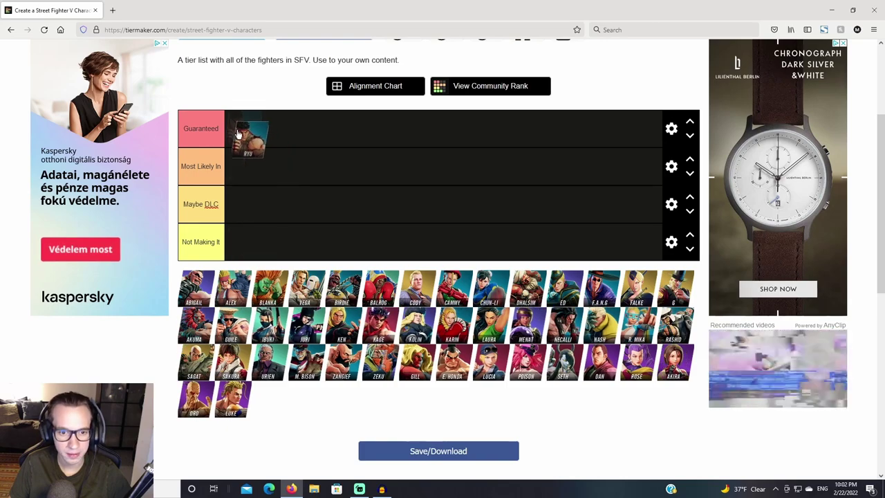
left_click_drag(342, 321, 283, 133)
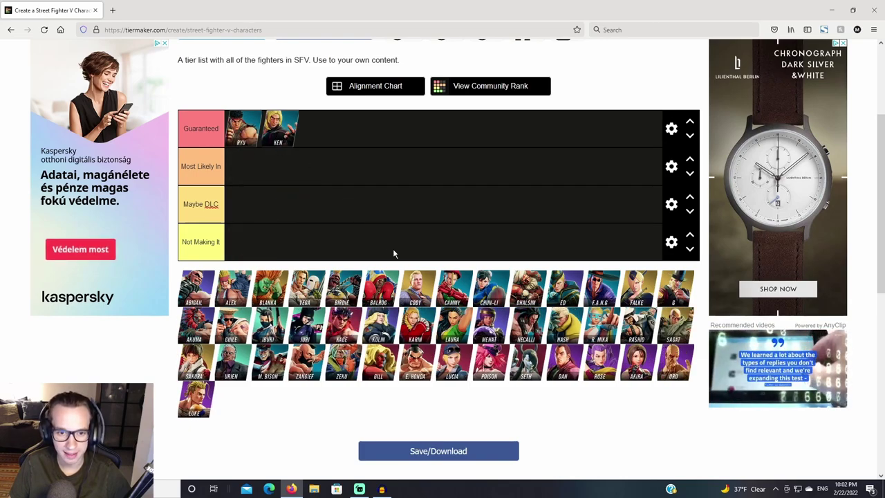
left_click_drag(491, 287, 316, 130)
left_click_drag(454, 290, 360, 134)
left_click_drag(465, 294, 390, 133)
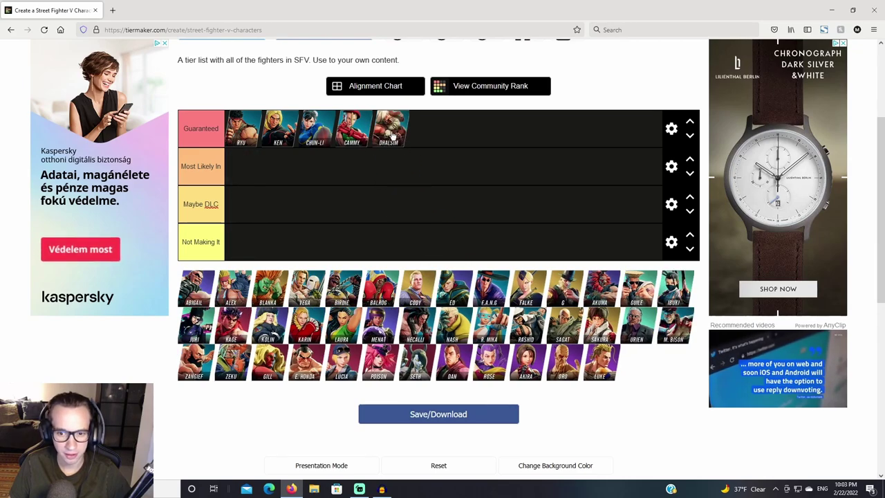
left_click_drag(196, 361, 442, 131)
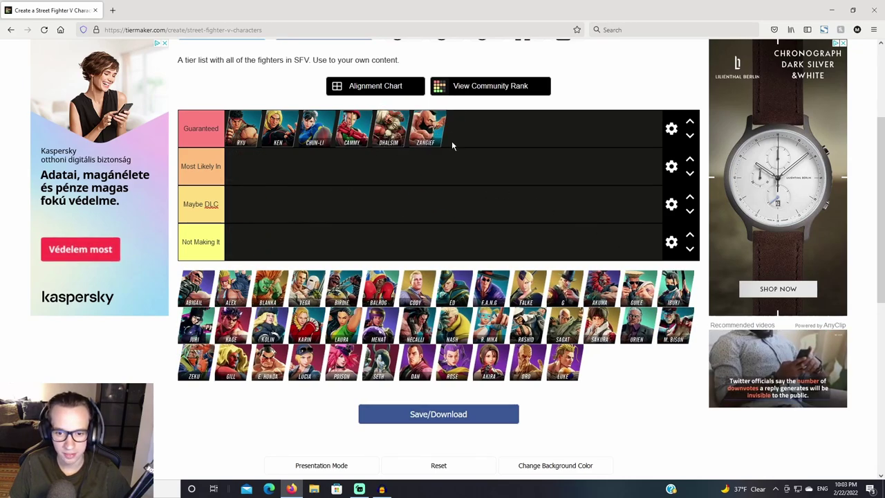
left_click_drag(563, 361, 490, 131)
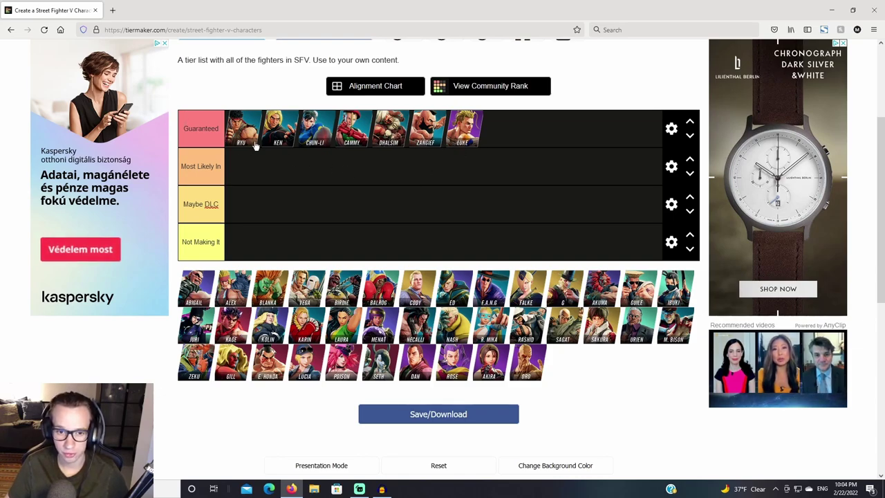
Put Abigail in the Not Making It tier and Alex in the Most Likely In tier.
scroll(406, 252, "down", 1)
scroll(407, 252, "up", 1)
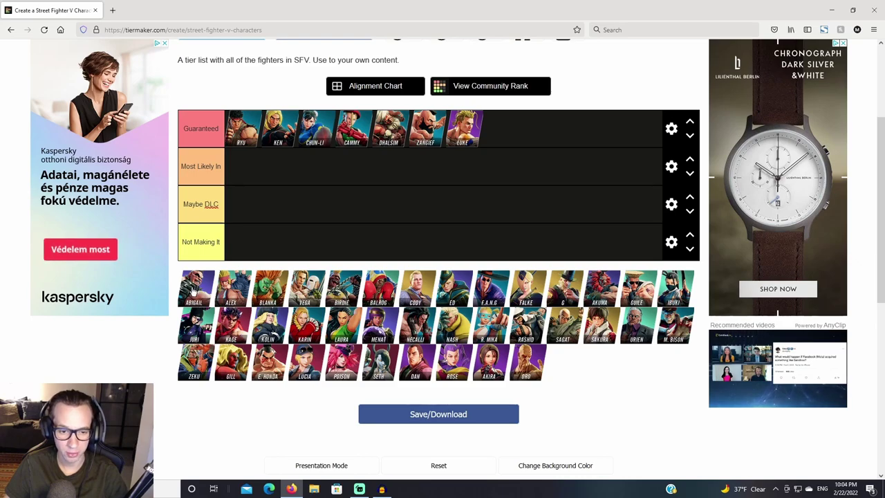
left_click_drag(212, 275, 312, 247)
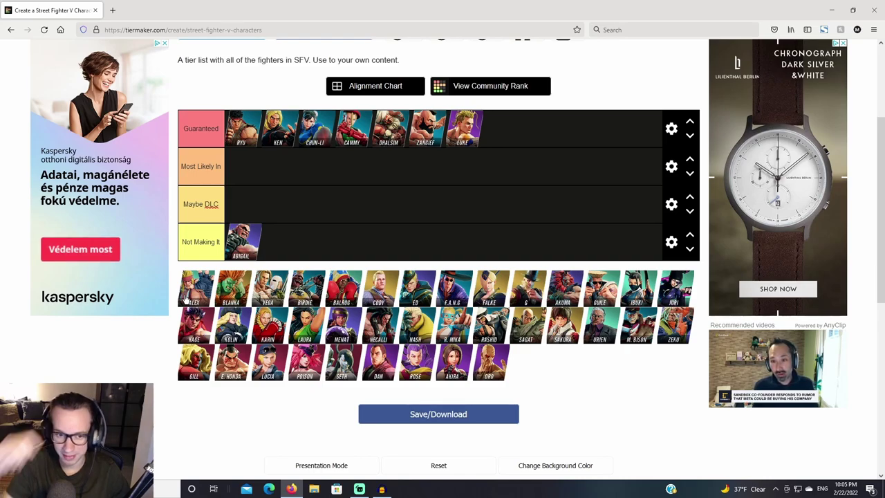
left_click_drag(187, 294, 266, 177)
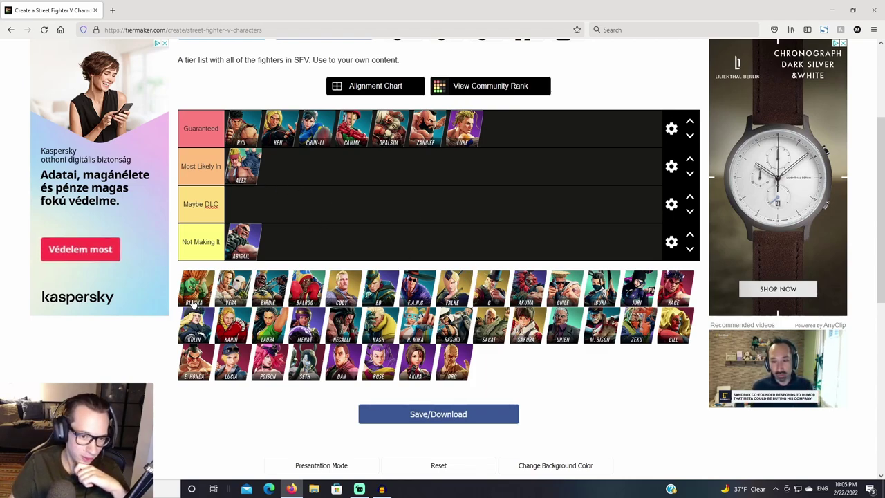
Place Blanka and Vega in the Maybe DLC tier and Birdie in the Not Making It tier.
left_click_drag(200, 308, 313, 212)
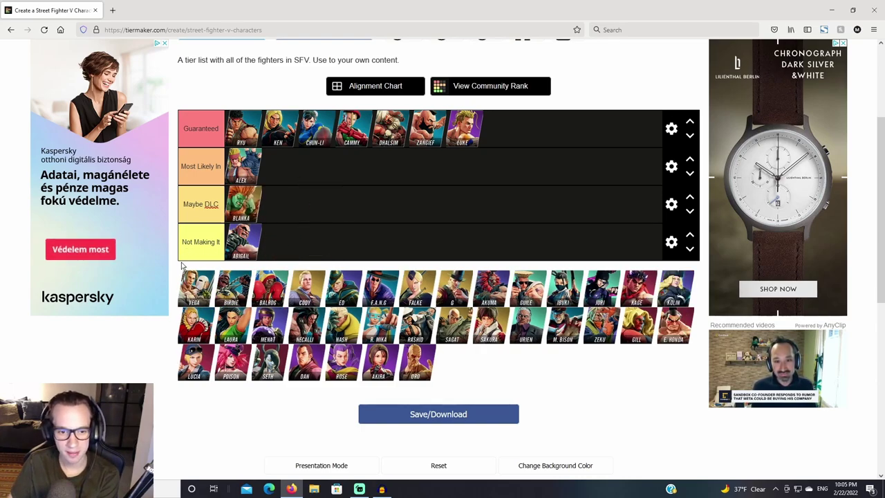
left_click_drag(186, 294, 319, 218)
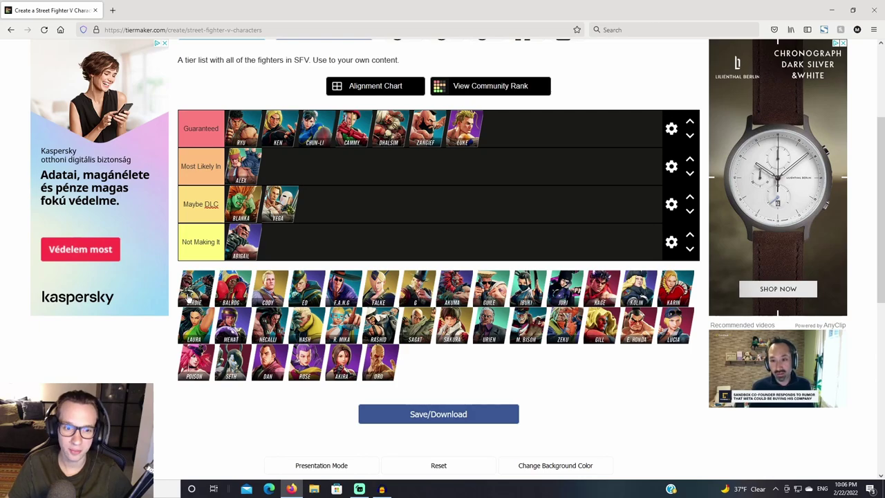
left_click_drag(191, 295, 280, 242)
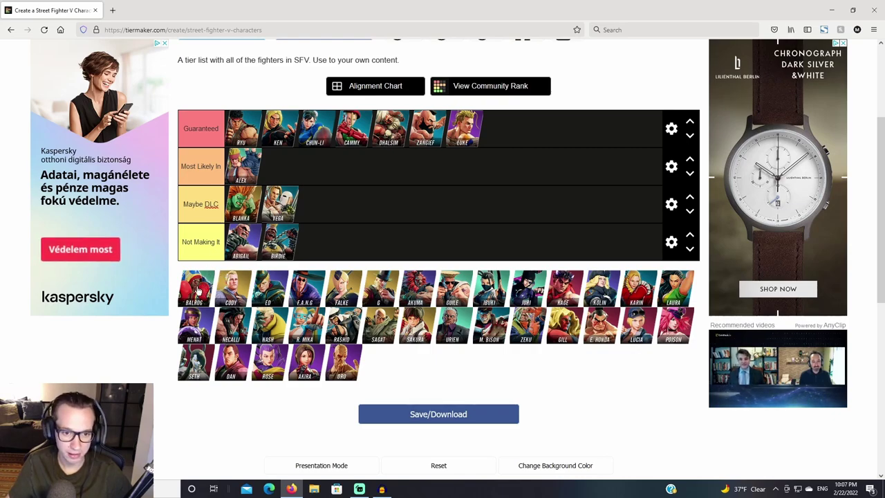
Add Balrog and Ed to the Most Likely In tier and Cody to the Maybe DLC tier.
left_click_drag(195, 296, 322, 170)
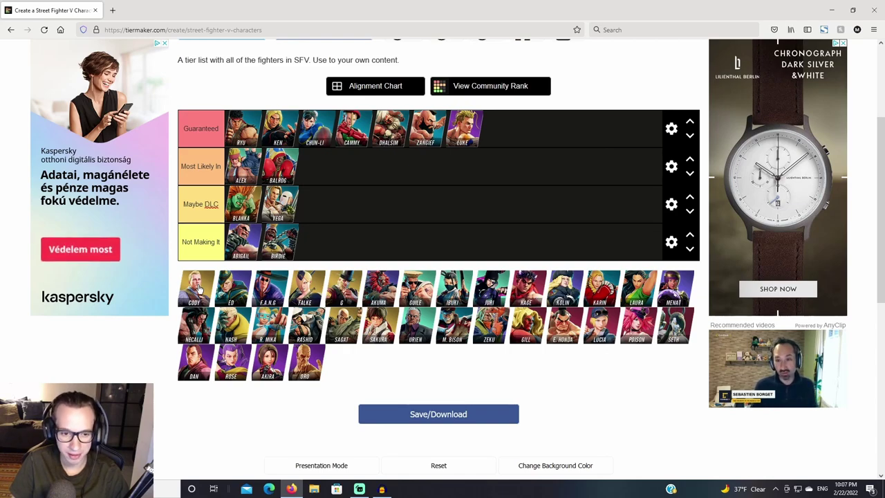
left_click_drag(199, 287, 370, 202)
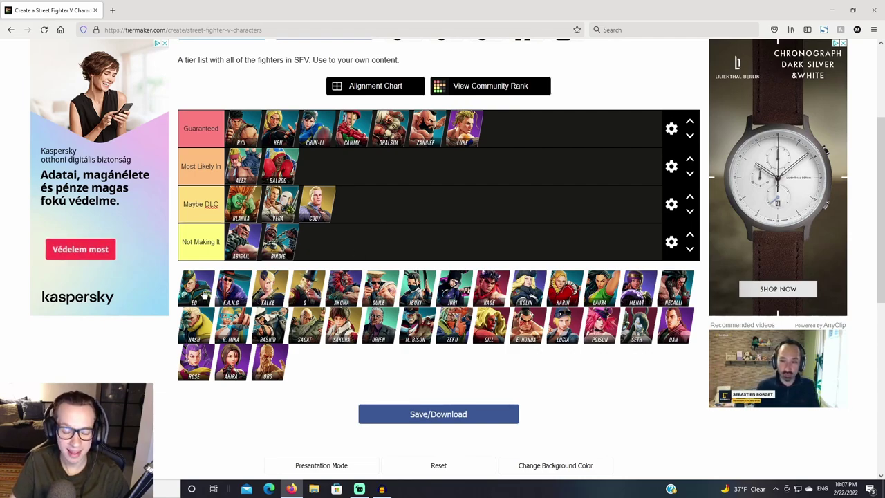
left_click_drag(199, 297, 417, 165)
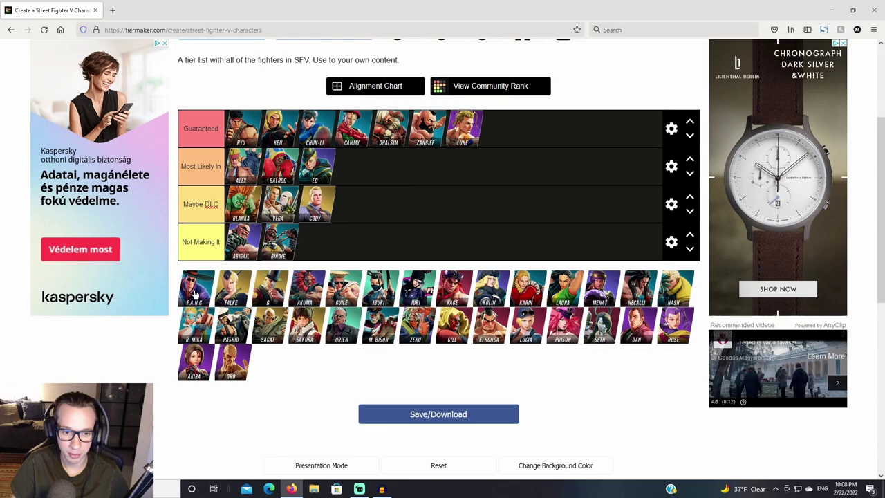
Place F.A.N.G and Falke in the Not Making It tier, and G, Akuma and Guile in the Most Likely In tier.
left_click_drag(195, 294, 371, 256)
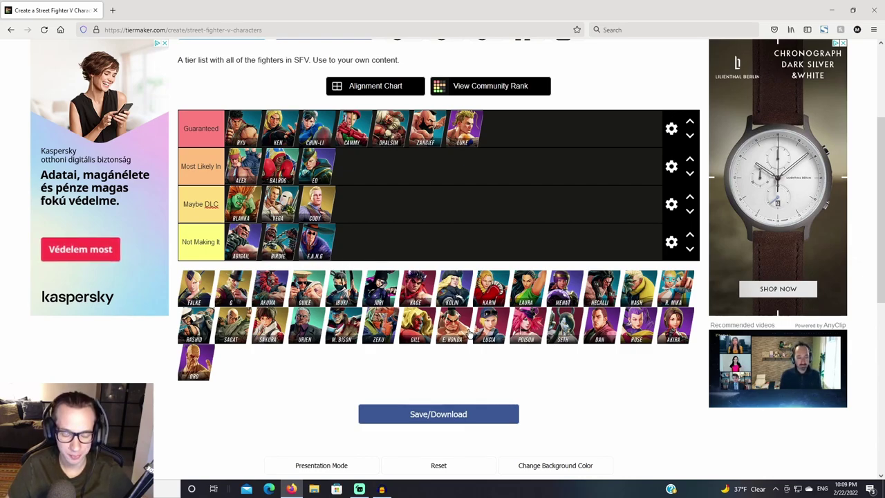
left_click_drag(200, 290, 354, 242)
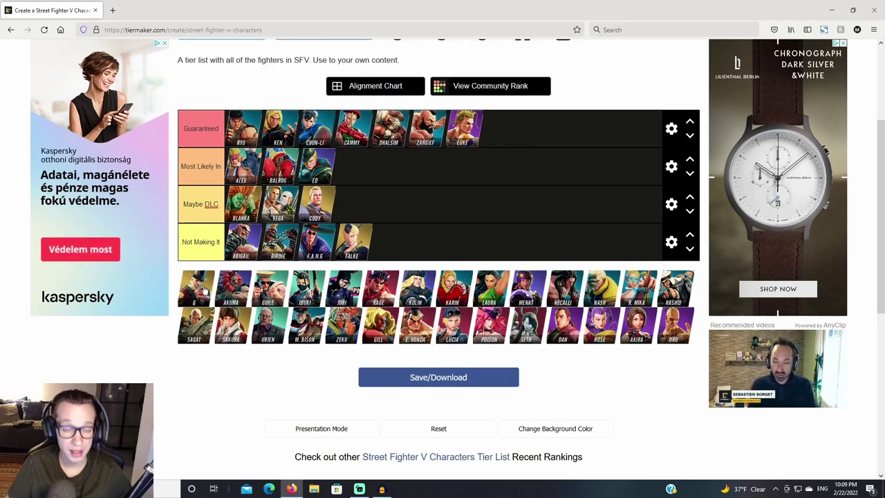
left_click_drag(192, 292, 387, 166)
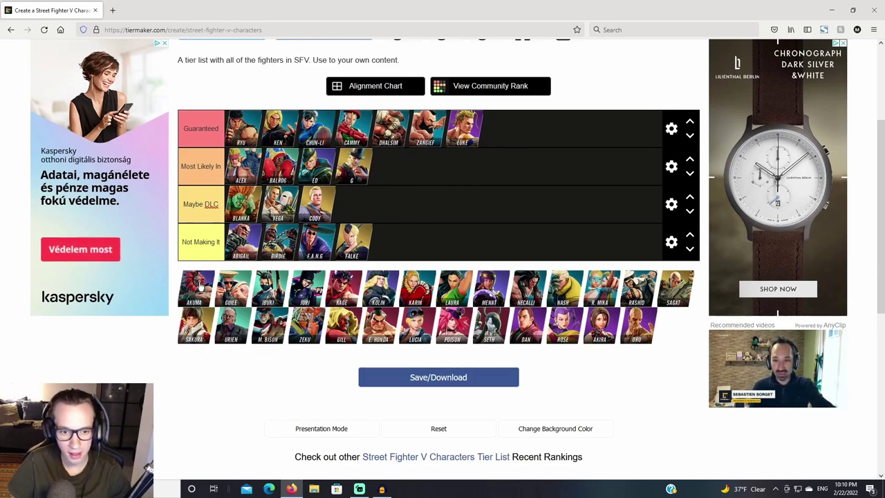
left_click_drag(199, 286, 453, 166)
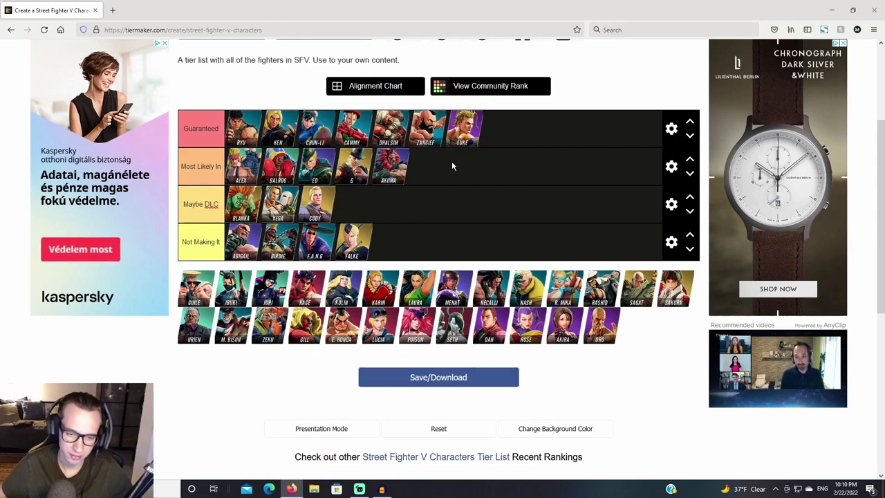
left_click_drag(196, 287, 438, 171)
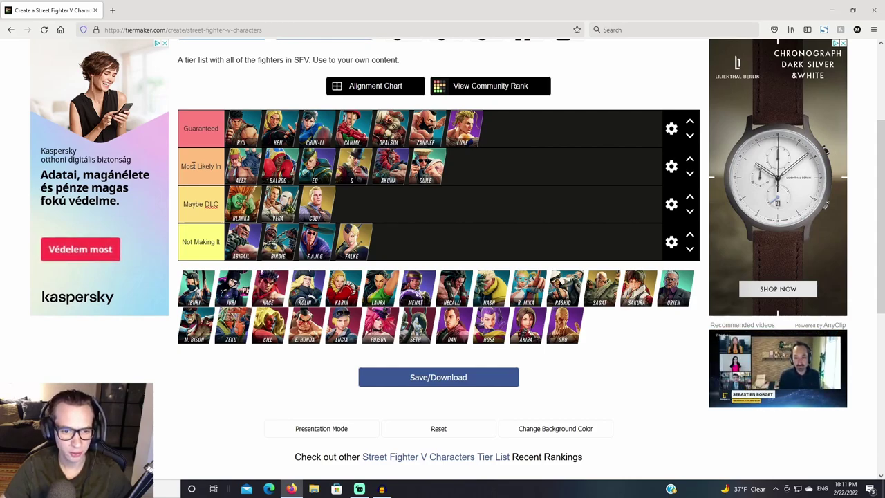
Add Ibuki, Kolin and Karin to the Maybe DLC tier, and Juri and Kage to the Not Making It tier.
left_click_drag(197, 288, 370, 202)
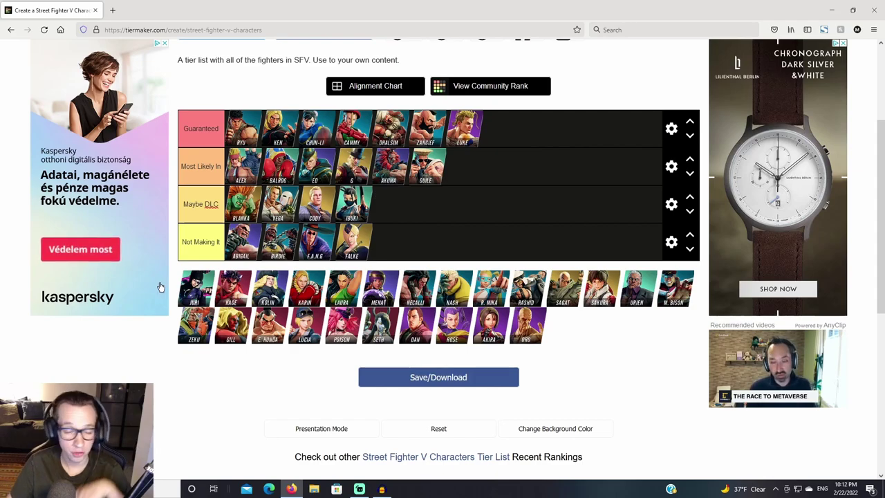
left_click_drag(196, 304, 458, 239)
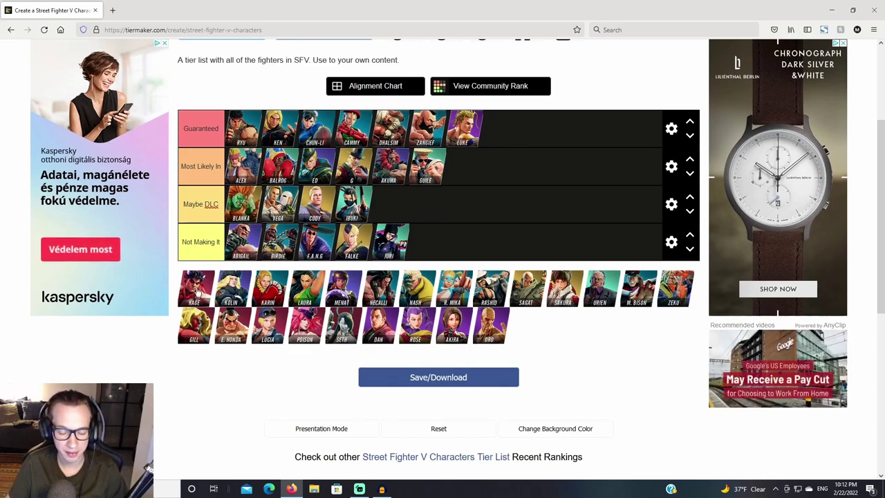
left_click_drag(182, 278, 453, 236)
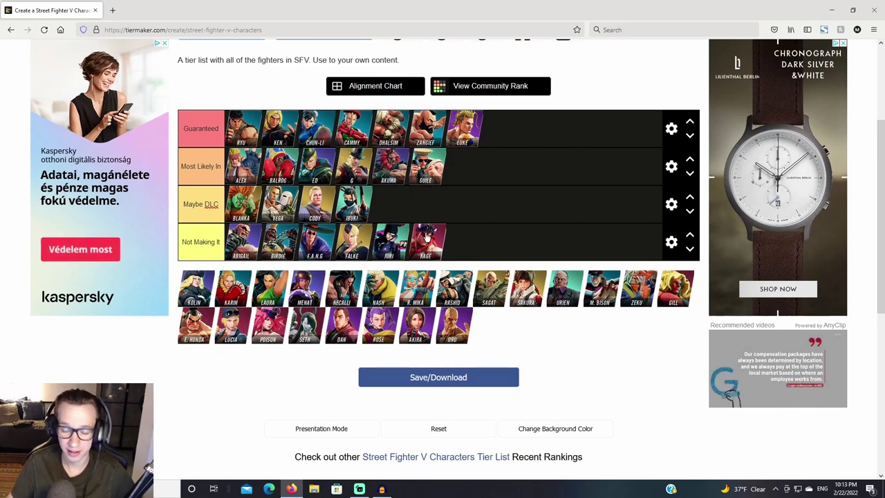
left_click_drag(192, 297, 408, 221)
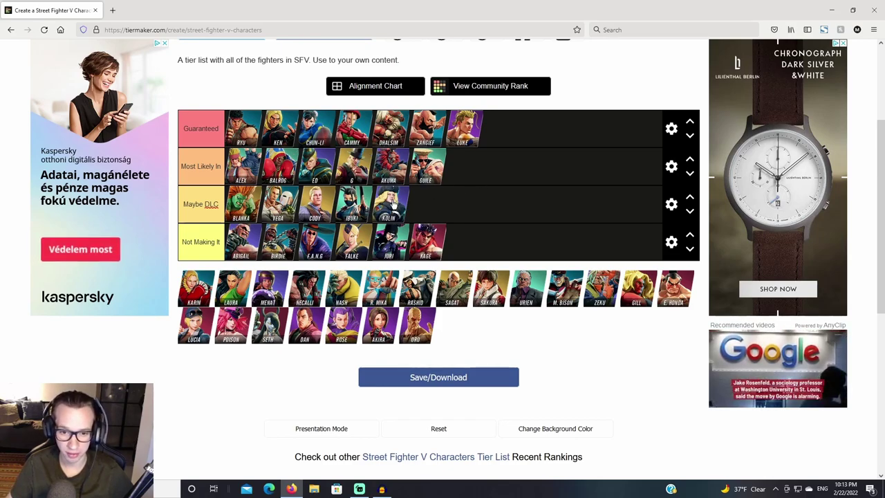
left_click_drag(197, 287, 464, 209)
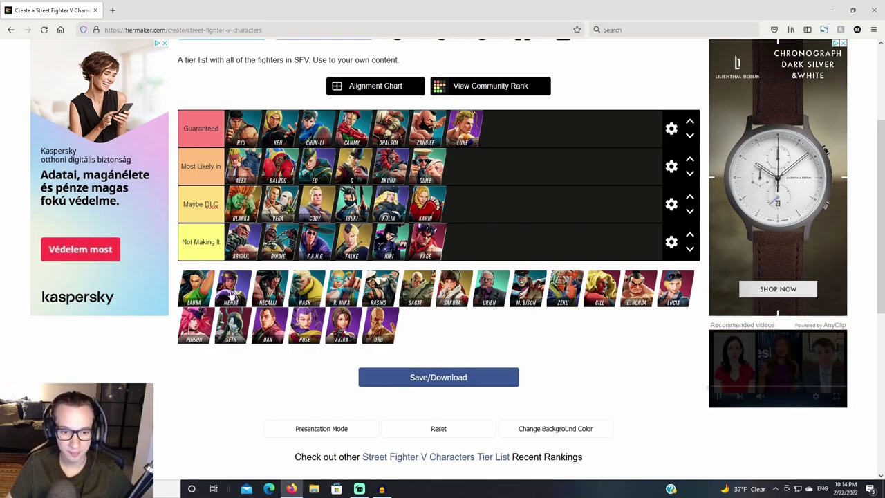
Place Laura and Necalli in the Not Making It tier and Menat in the Maybe DLC tier.
left_click_drag(197, 285, 521, 241)
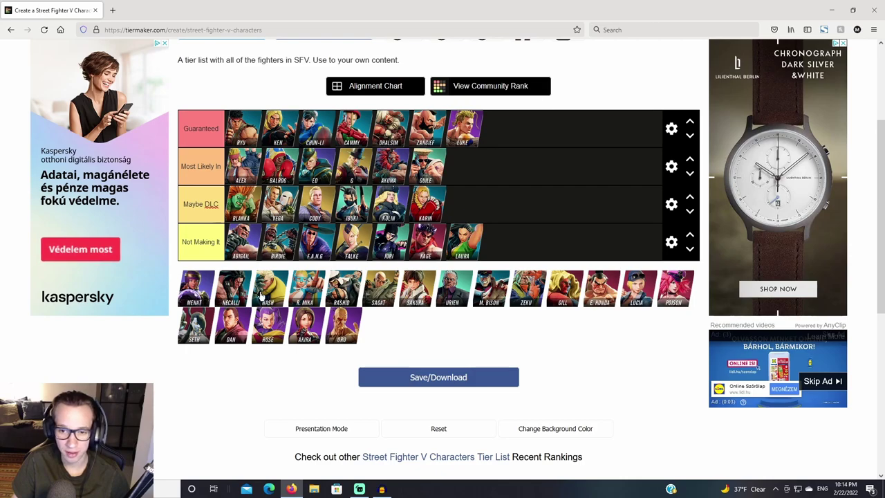
left_click_drag(181, 297, 508, 194)
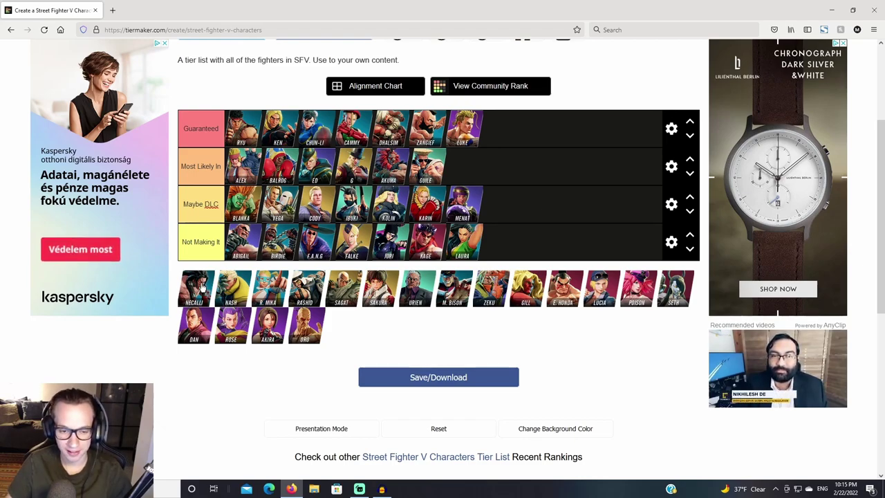
left_click_drag(197, 287, 575, 238)
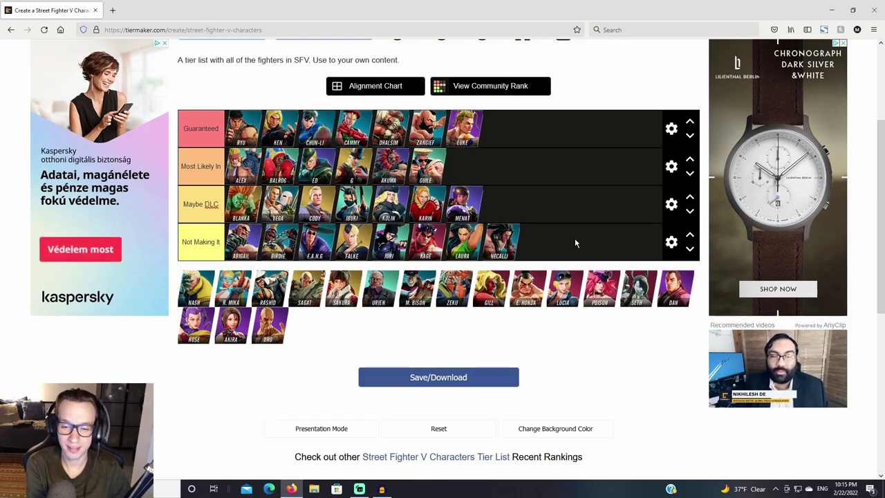
key("F5")
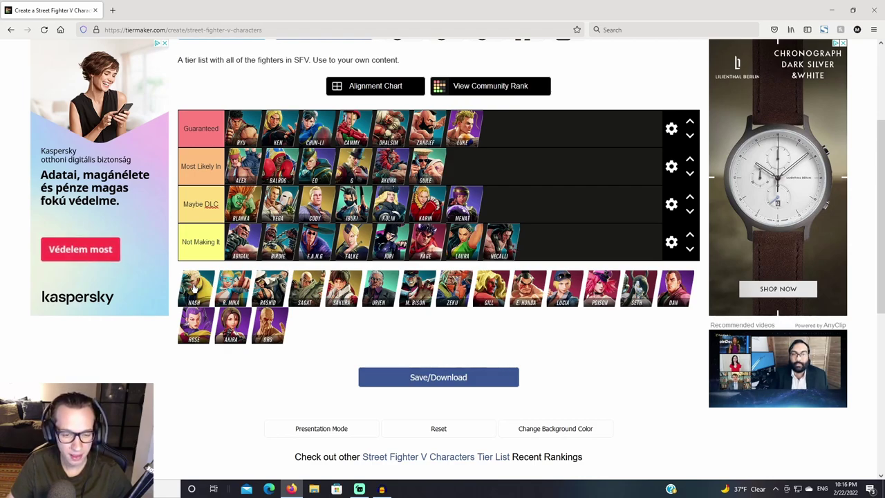
Add Nash, R. Mika and Rashid to the Not Making It tier and Sagat to the Maybe DLC tier.
left_click_drag(196, 287, 628, 244)
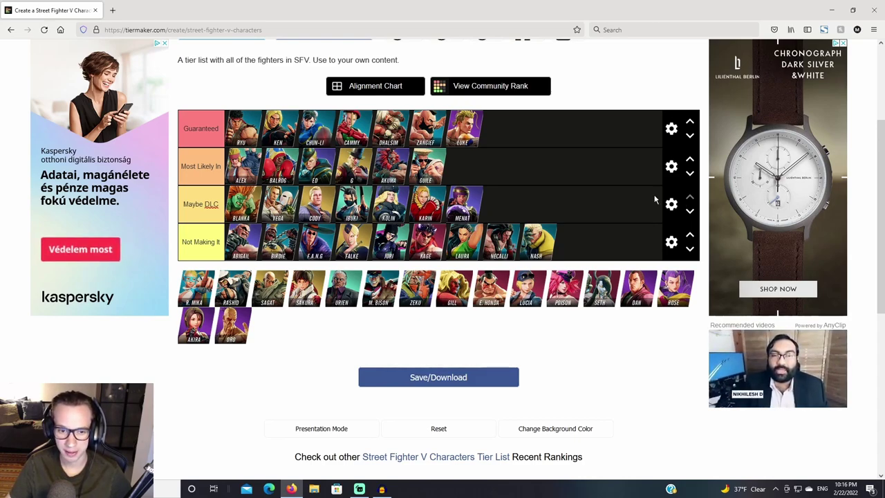
left_click_drag(197, 287, 617, 244)
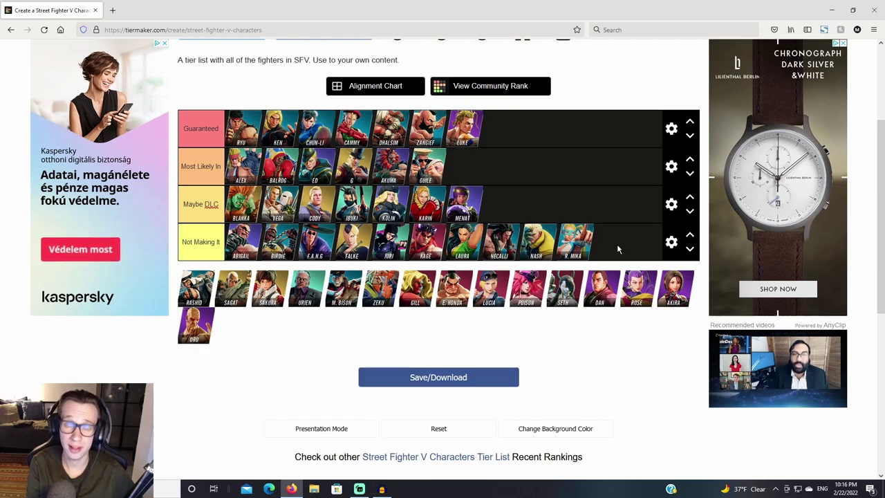
key("F5")
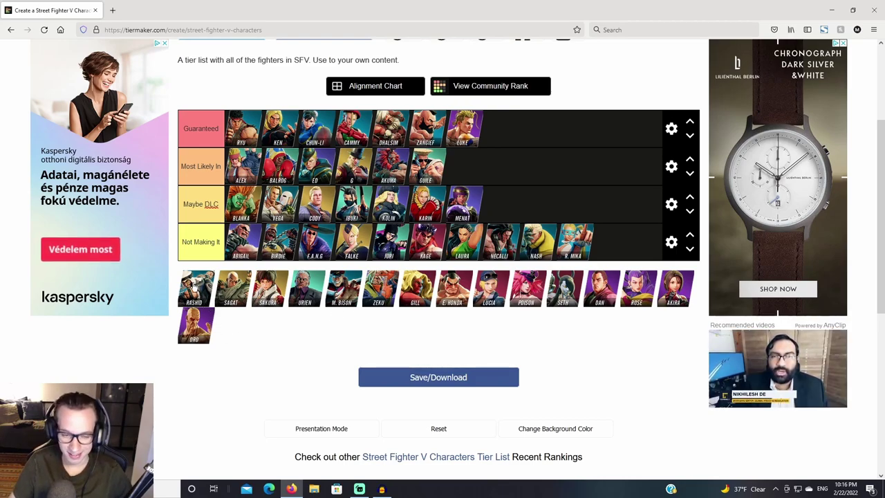
left_click_drag(194, 286, 658, 255)
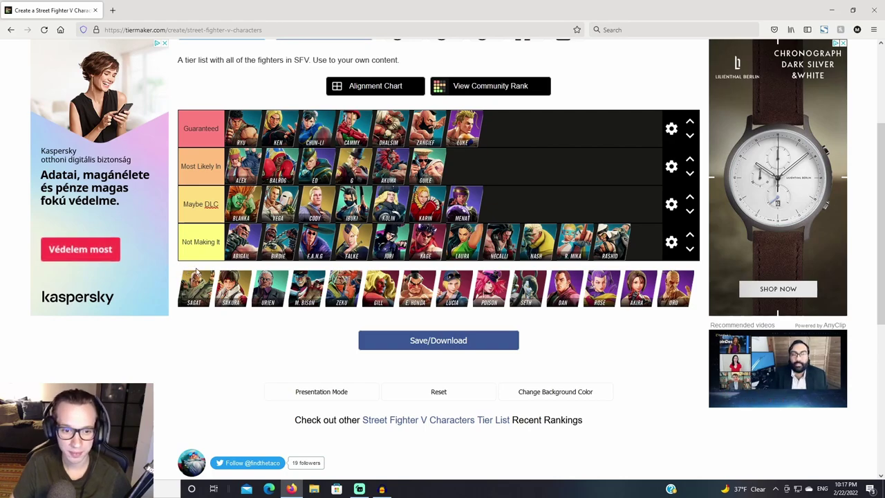
left_click_drag(197, 272, 533, 200)
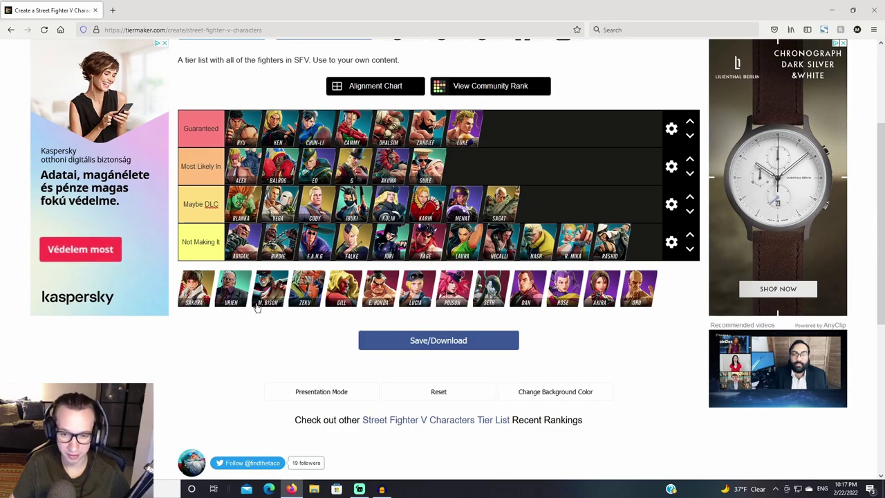
Add Sakura and M. Bison to the Maybe DLC tier, and Urien to the Most Likely In tier.
left_click_drag(192, 288, 574, 200)
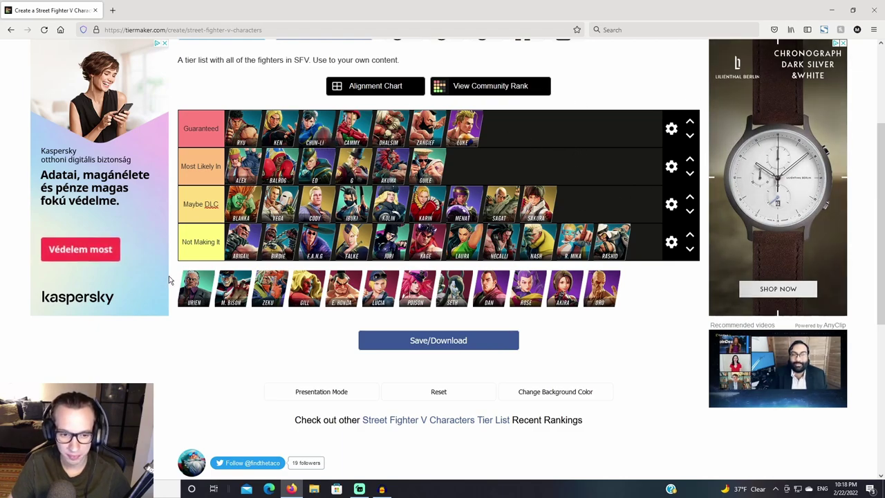
left_click_drag(191, 289, 462, 164)
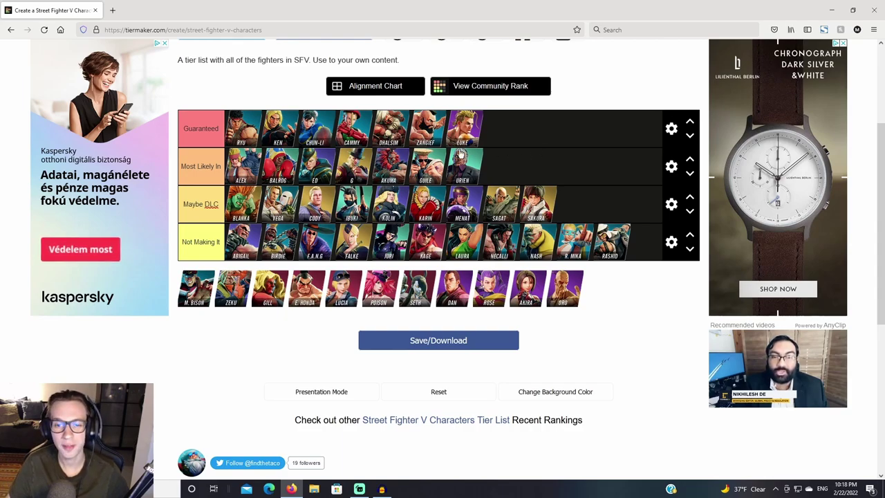
left_click_drag(465, 165, 474, 167)
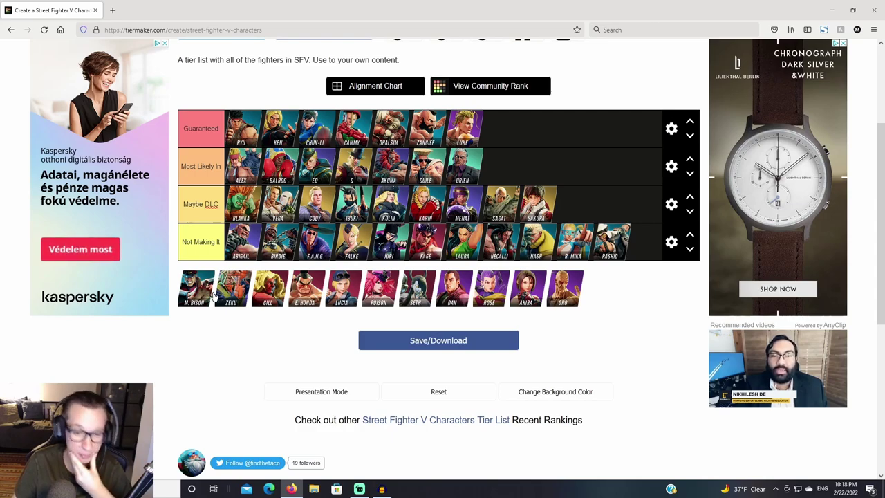
left_click_drag(214, 294, 599, 211)
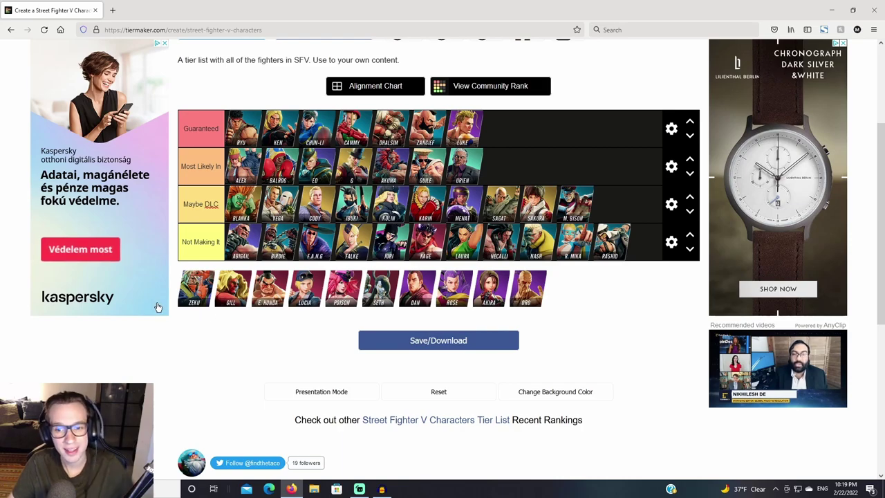
Place Zeku in the Not Making It tier, Gill in Most Likely In and E. Honda in Maybe DLC.
left_click_drag(194, 294, 240, 288)
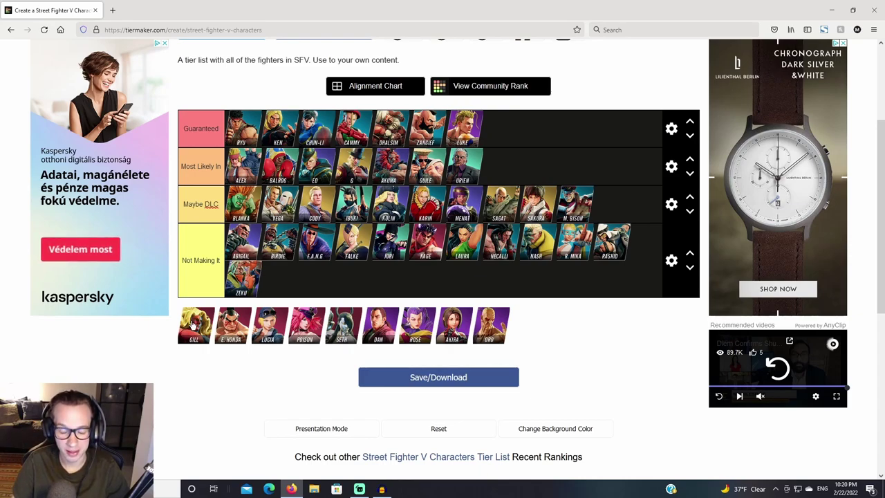
left_click_drag(193, 325, 505, 174)
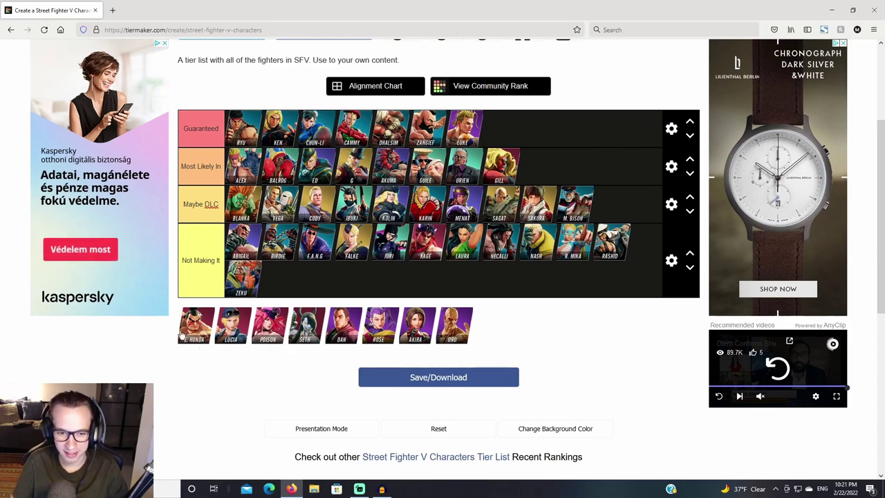
left_click_drag(197, 334, 635, 211)
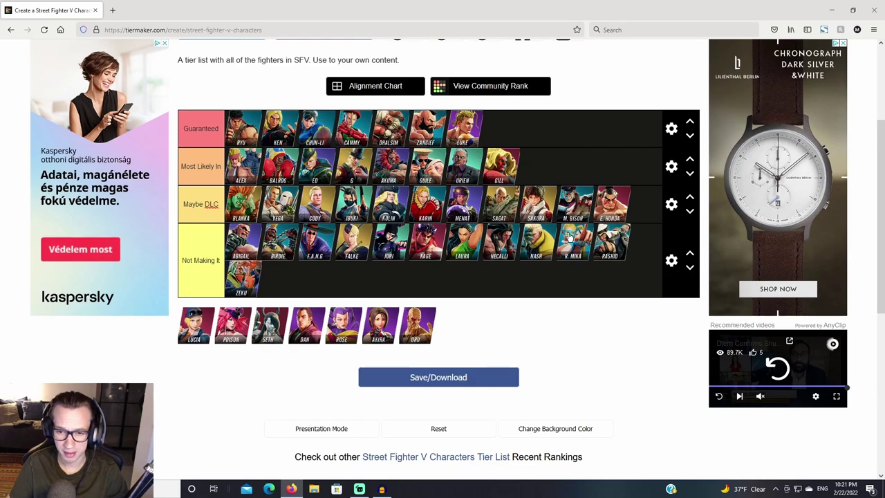
Put Lucia and Seth in the Not Making It tier and Poison in the Maybe DLC tier.
scroll(568, 237, "up", 2)
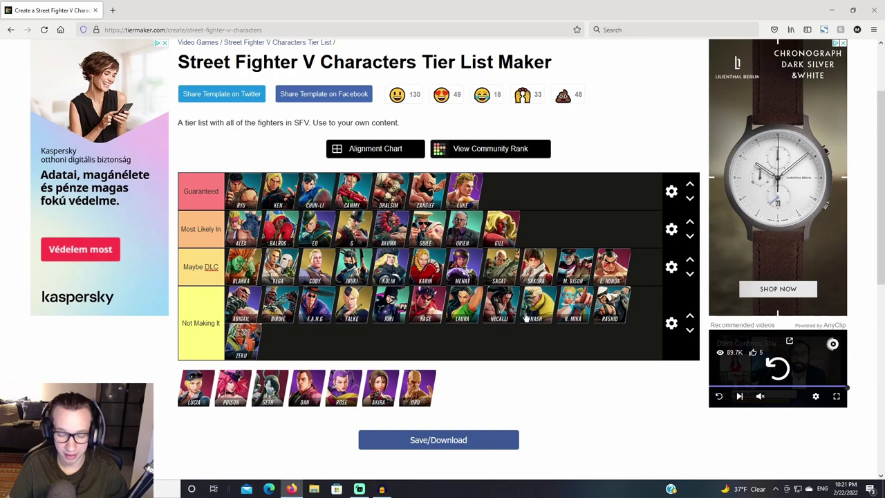
scroll(533, 313, "down", 2)
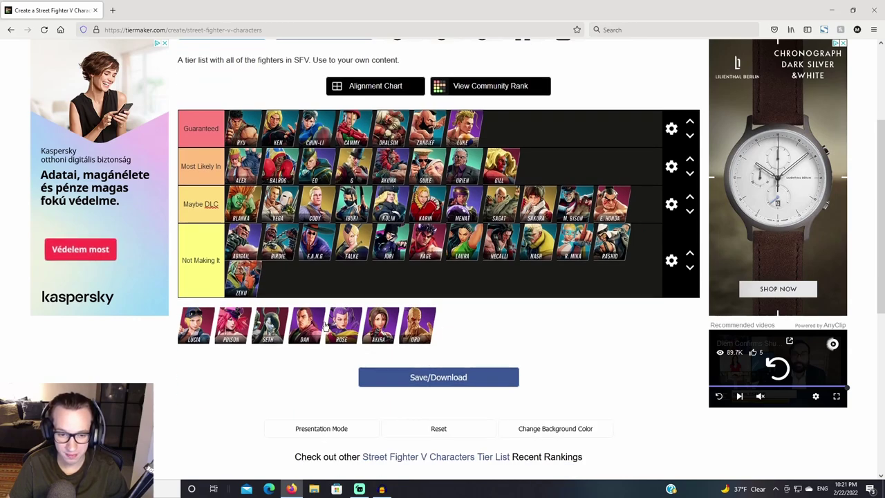
scroll(222, 353, "up", 1)
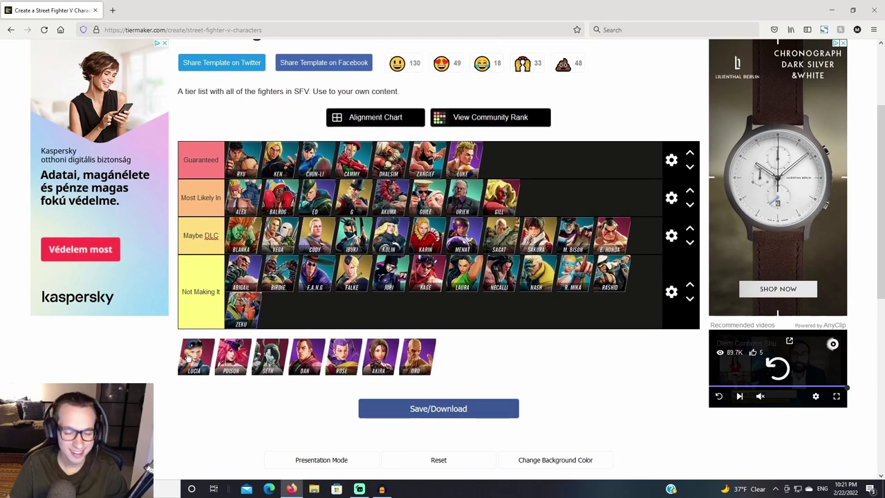
left_click_drag(188, 351, 348, 311)
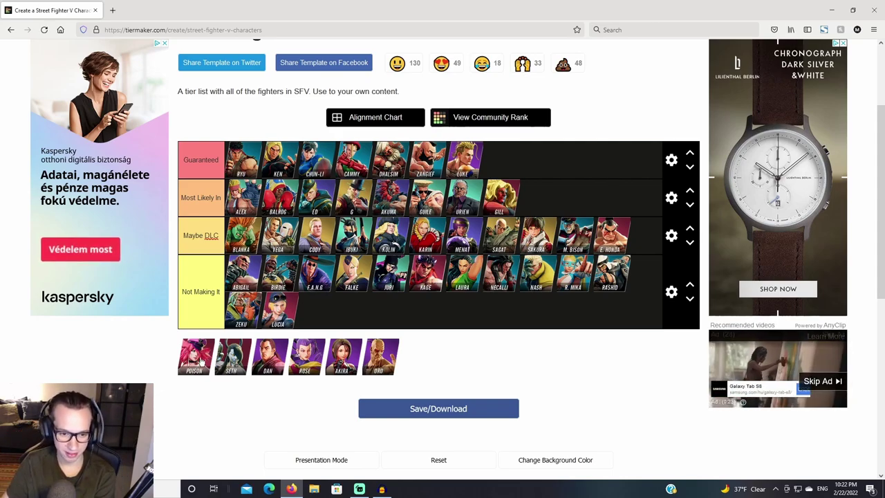
left_click_drag(201, 360, 384, 268)
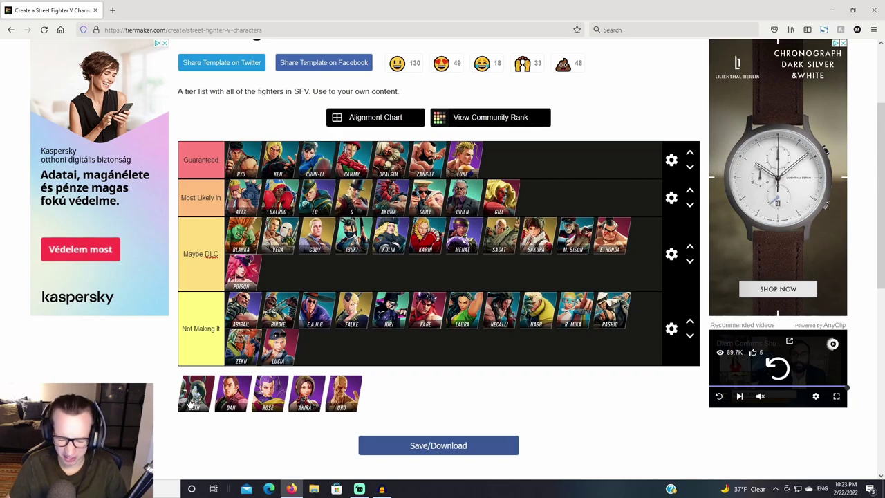
left_click_drag(191, 401, 316, 345)
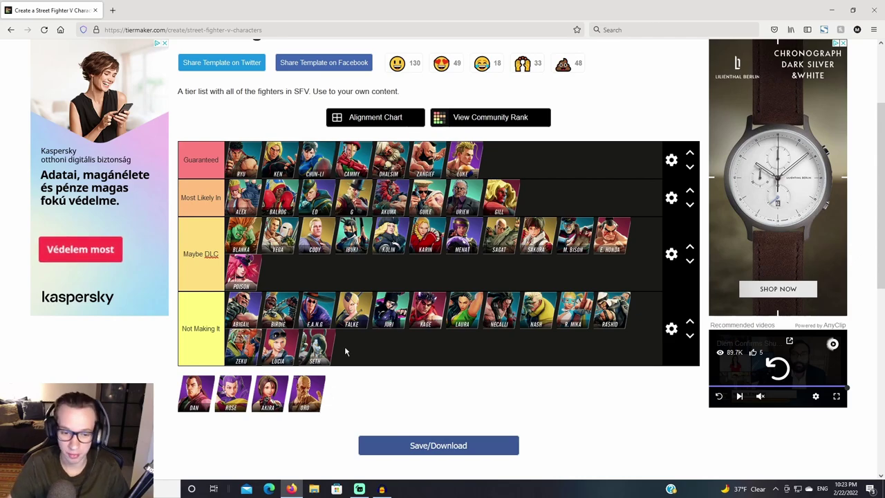
Place Dan and Oro in the Most Likely In tier, and Rose and Akira in the Not Making It tier.
scroll(345, 347, "up", 2)
scroll(362, 348, "down", 2)
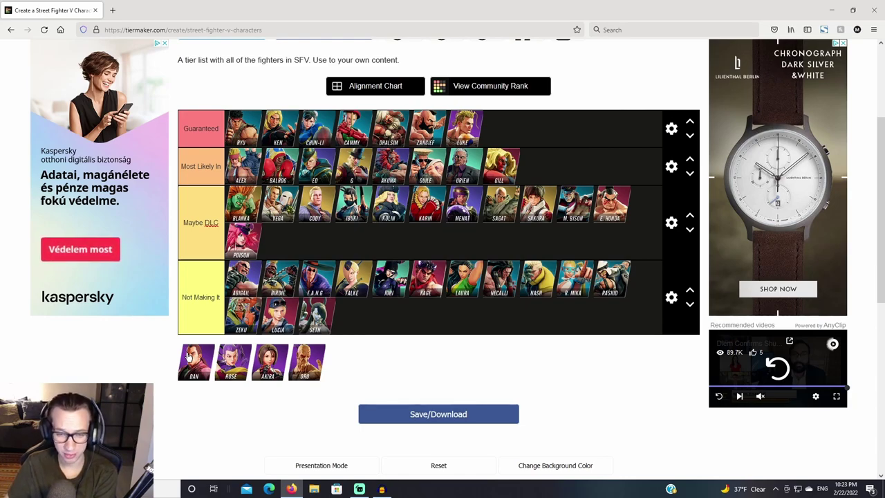
left_click_drag(188, 356, 548, 164)
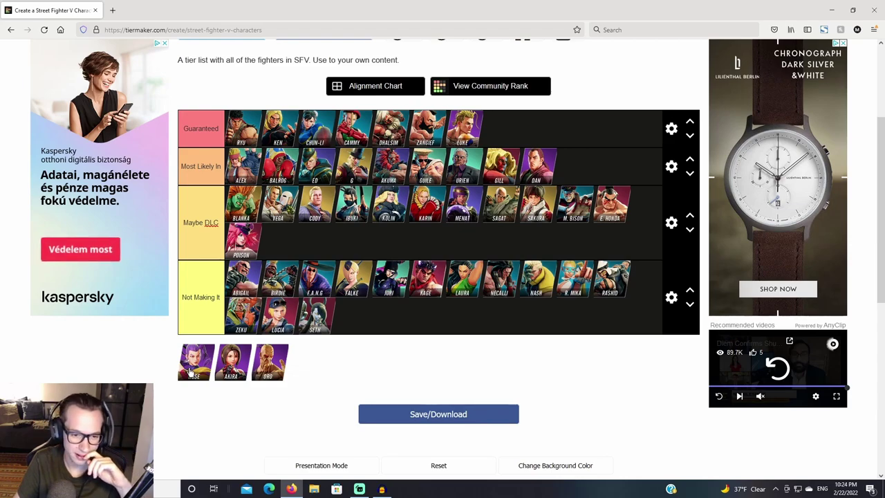
left_click_drag(190, 371, 376, 329)
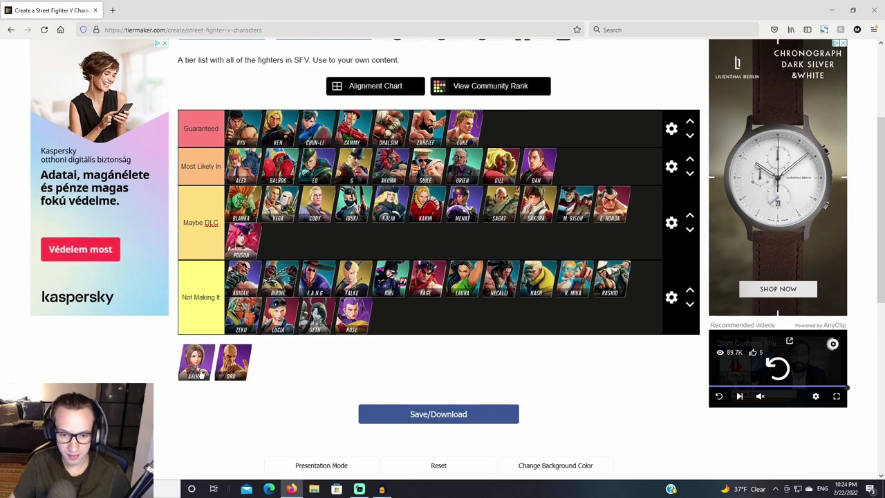
left_click_drag(201, 373, 432, 323)
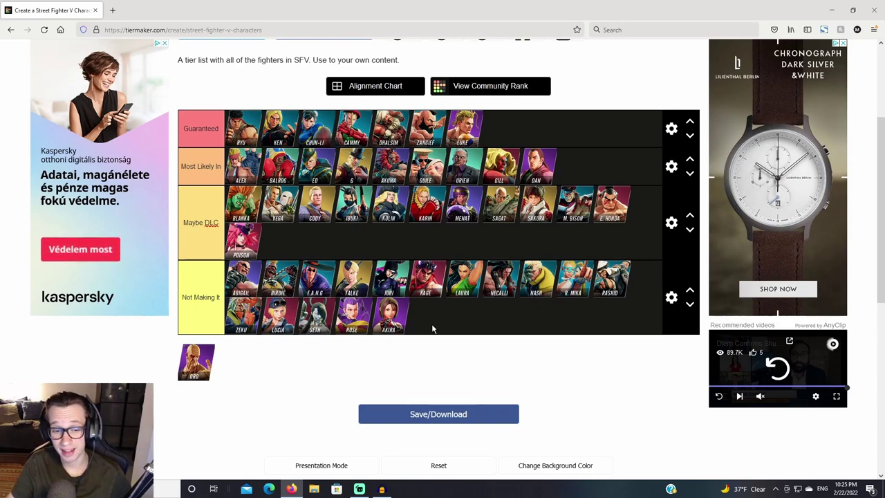
left_click_drag(197, 361, 572, 155)
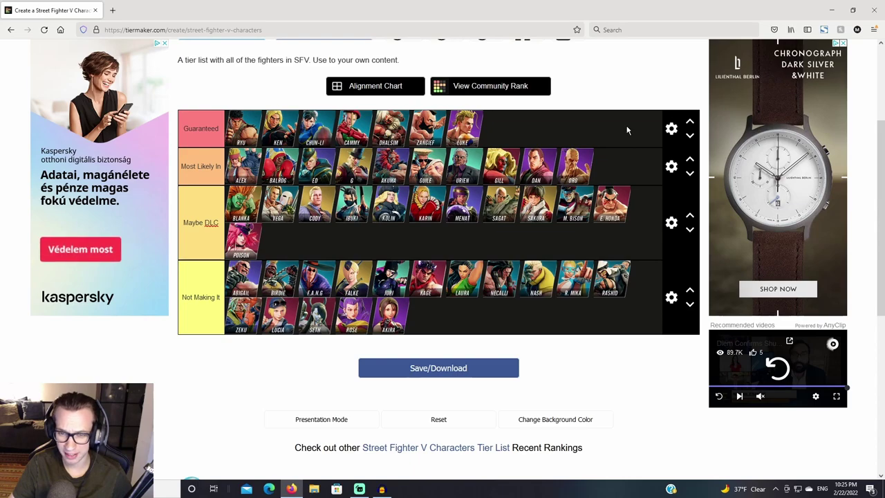
scroll(627, 141, "up", 2)
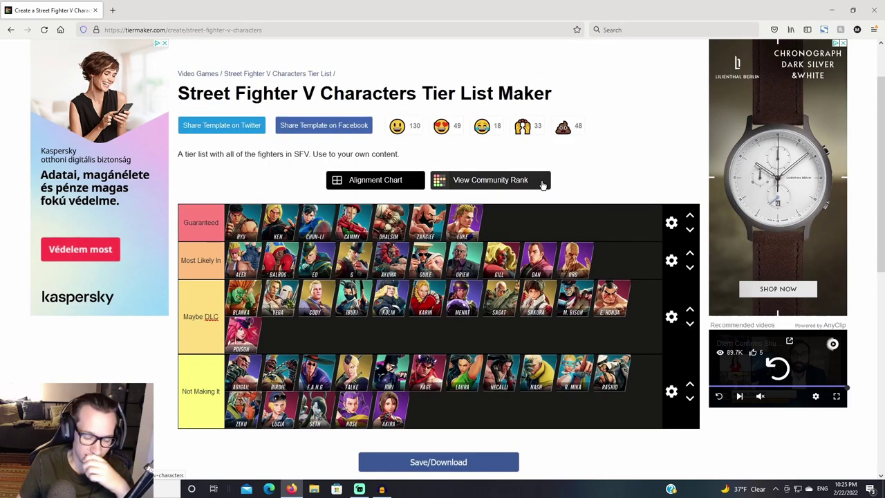
scroll(546, 163, "down", 1)
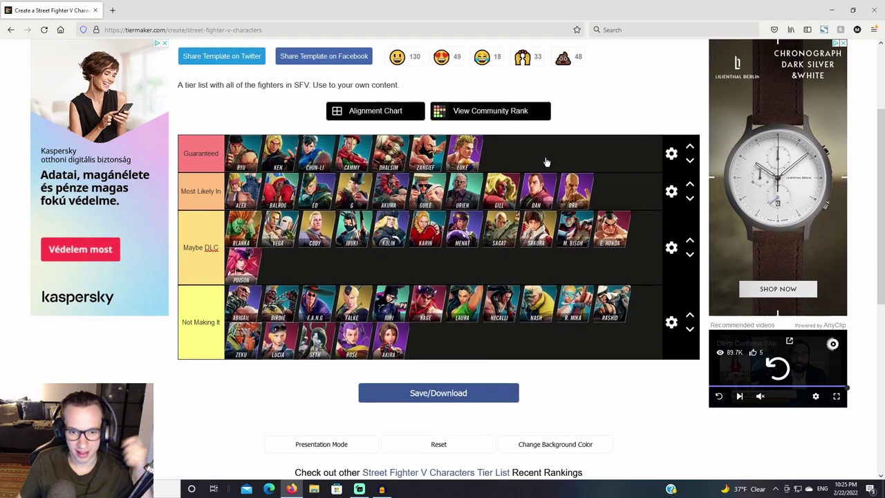
scroll(545, 162, "down", 1)
scroll(541, 201, "up", 2)
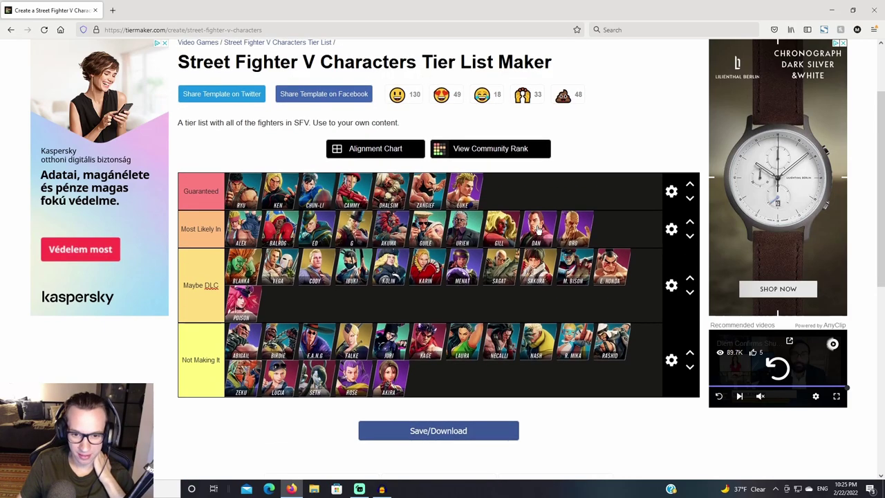